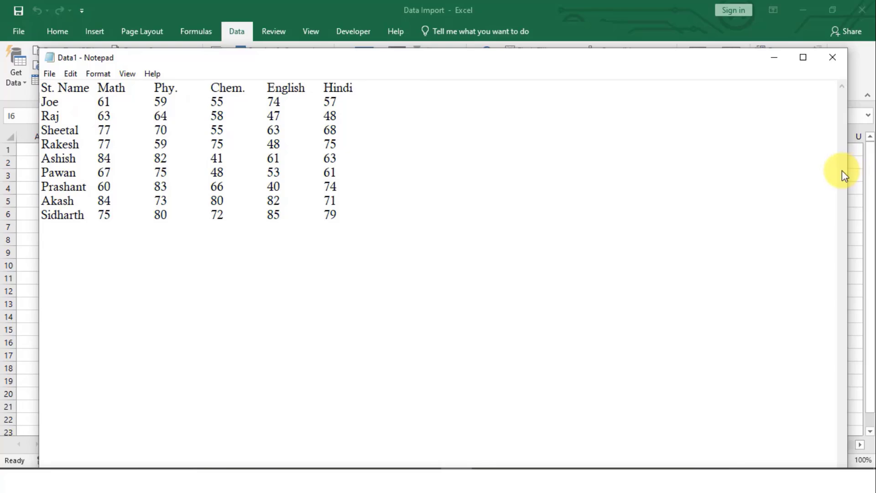
Examine how the columns in the Data1 text file are separated, and close the file.
left_click_drag(852, 170, 598, 167)
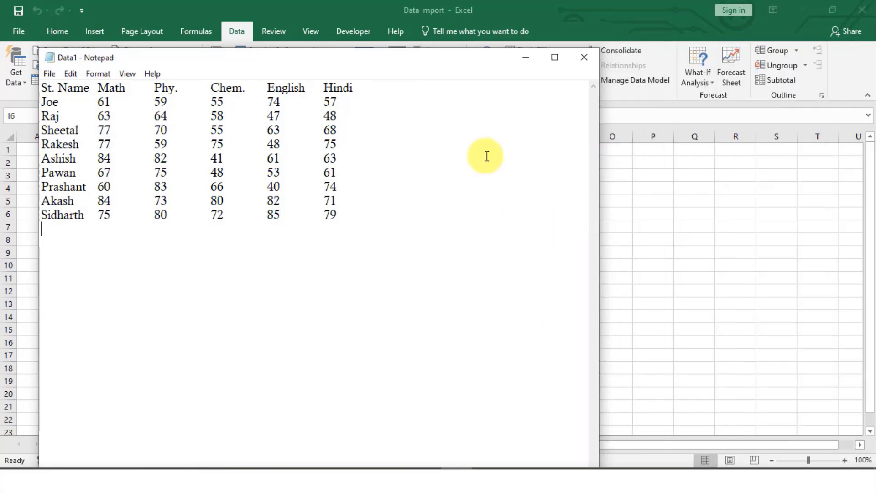
left_click_drag(466, 50, 636, 73)
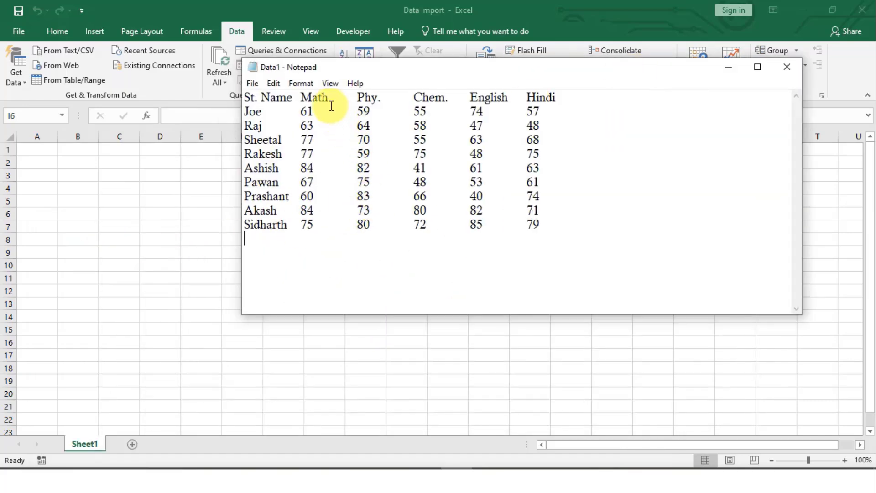
left_click_drag(329, 104, 337, 141)
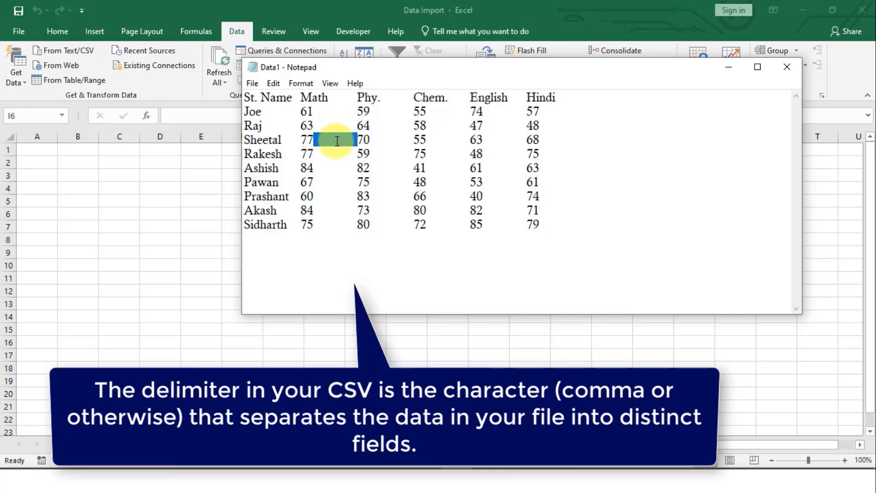
double_click(332, 155)
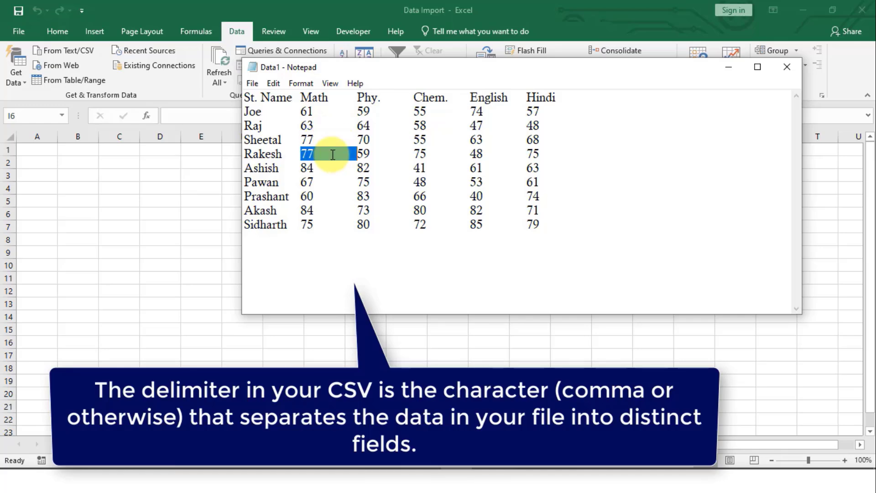
left_click(333, 154)
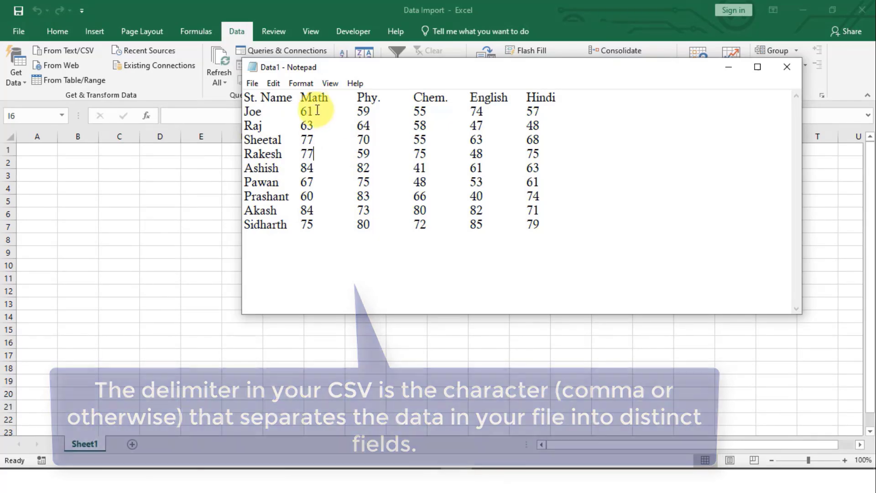
left_click_drag(300, 98, 334, 219)
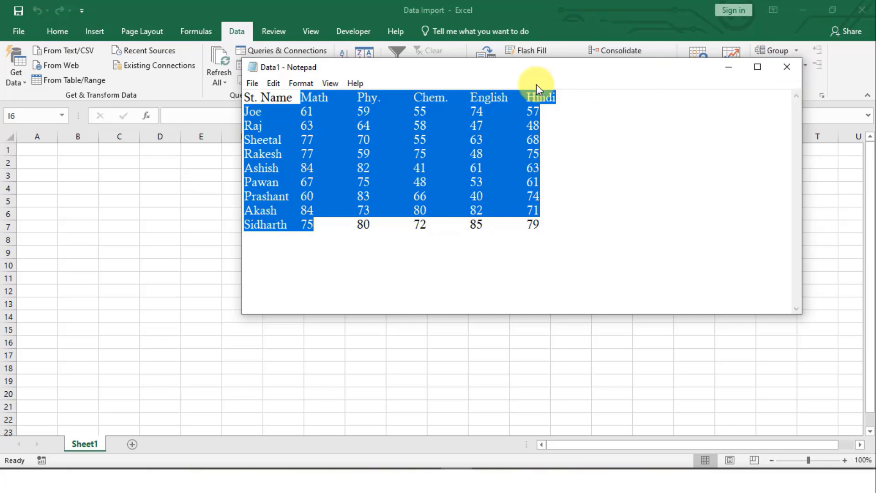
left_click(789, 69)
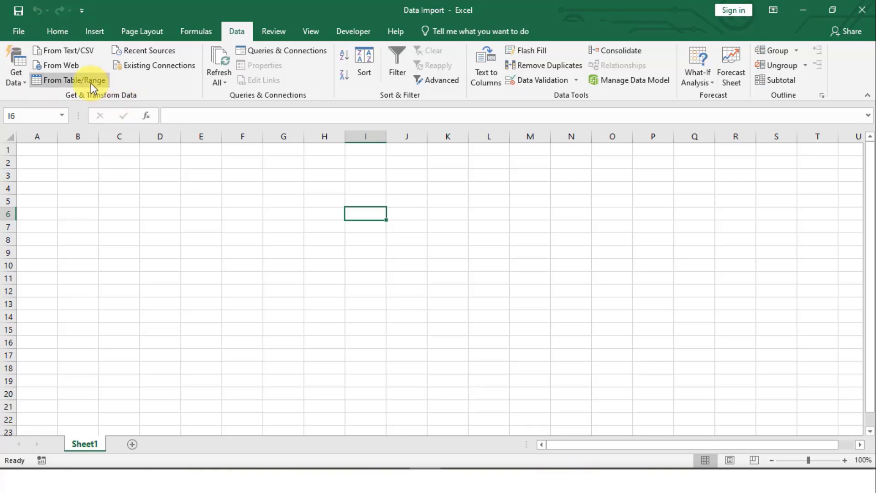
left_click(18, 76)
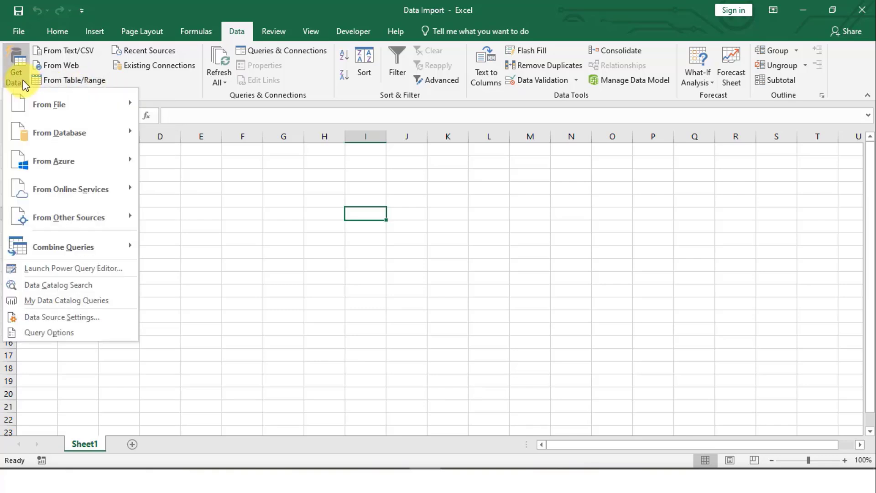
mouse_move(73, 103)
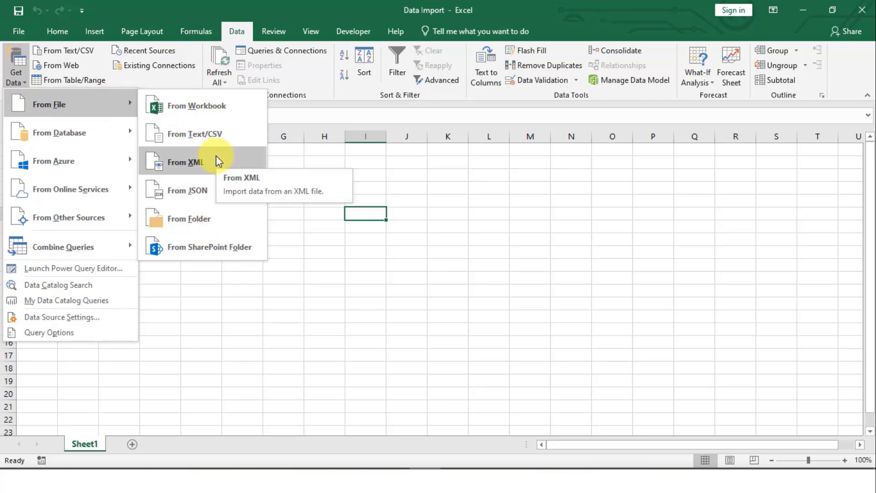
left_click(483, 230)
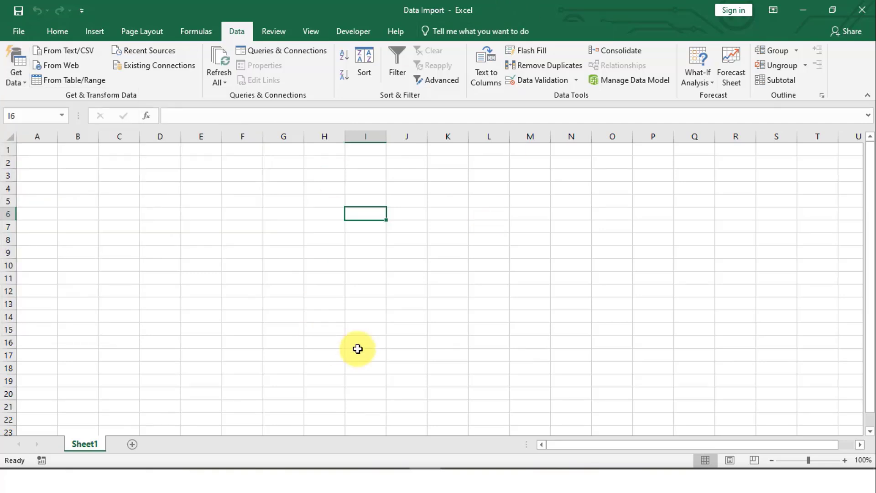
left_click(364, 198)
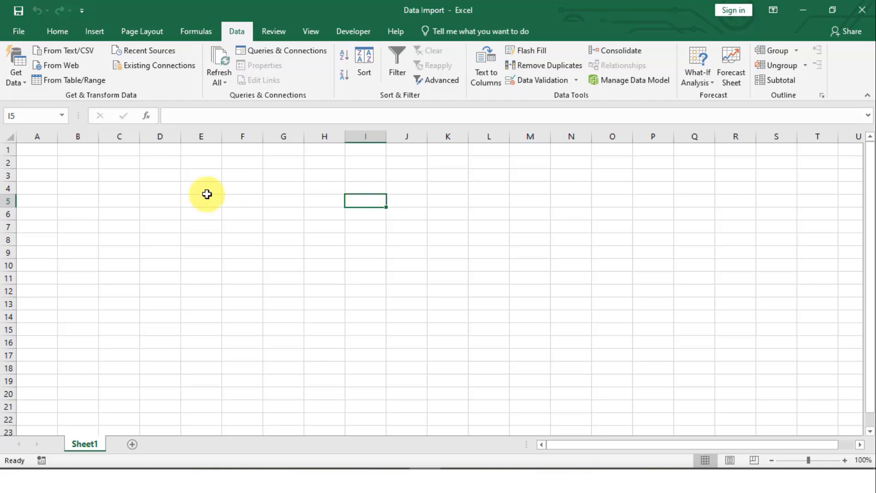
Import the tab-delimited text file Data1.txt, load it into a new worksheet, and close the queries pane.
left_click(175, 189)
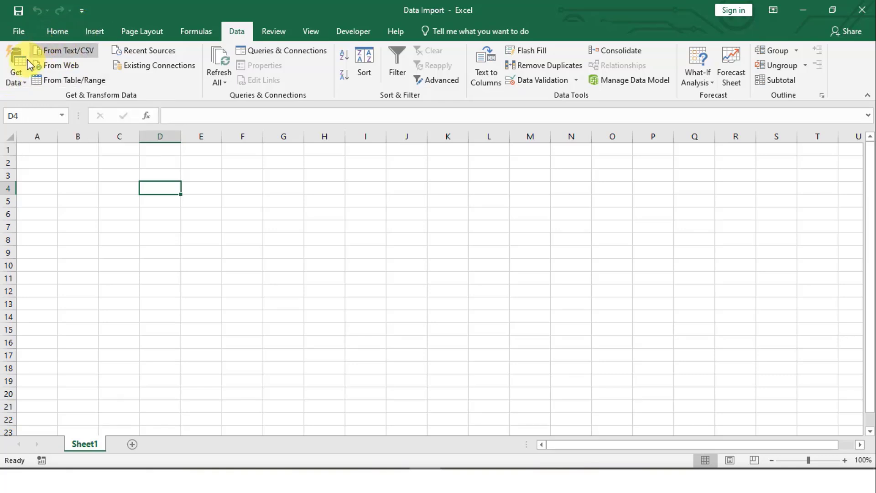
left_click(22, 82)
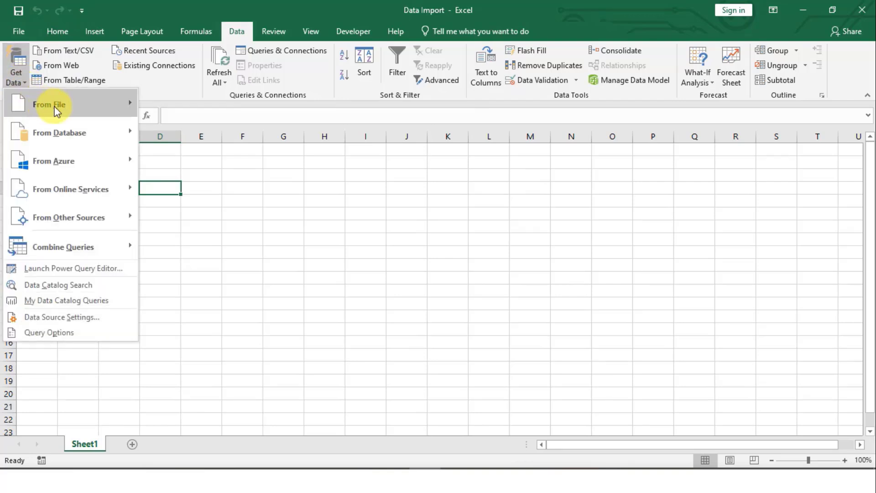
mouse_move(64, 112)
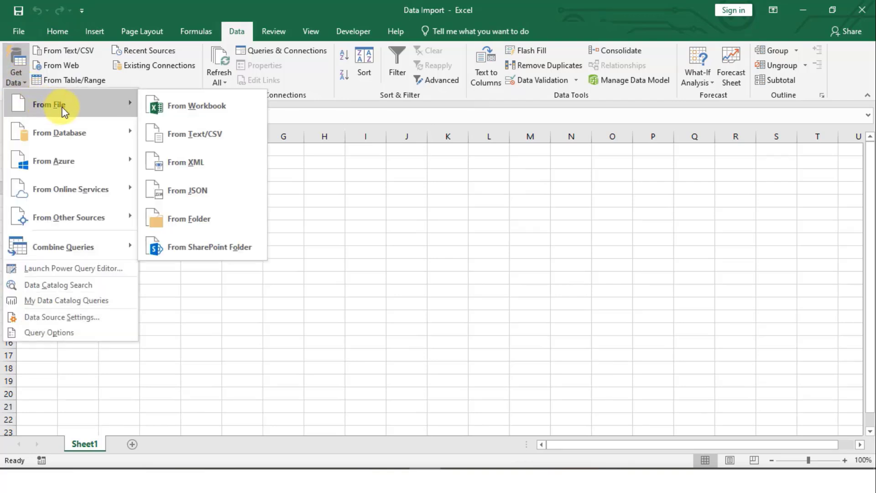
left_click(195, 139)
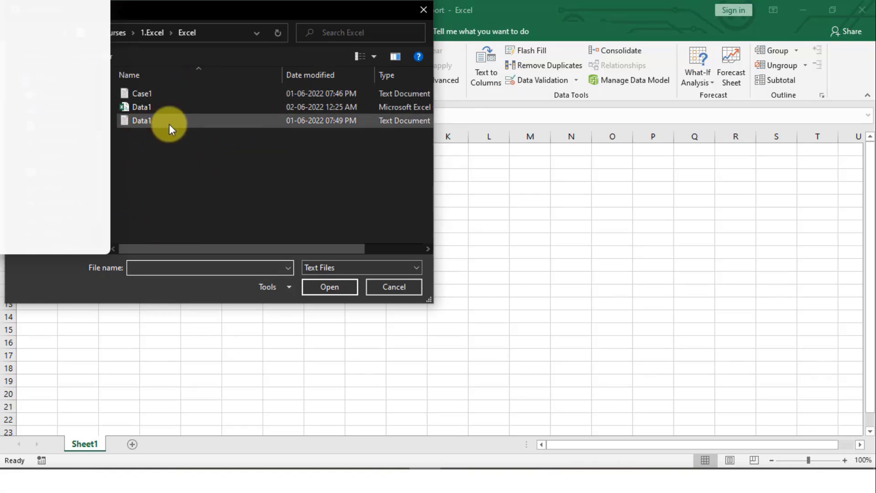
left_click(144, 123)
left_click(330, 287)
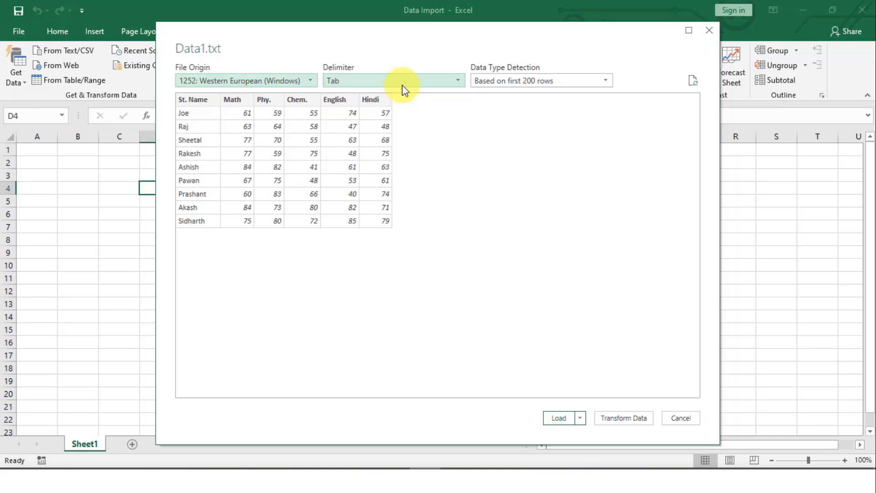
left_click(561, 421)
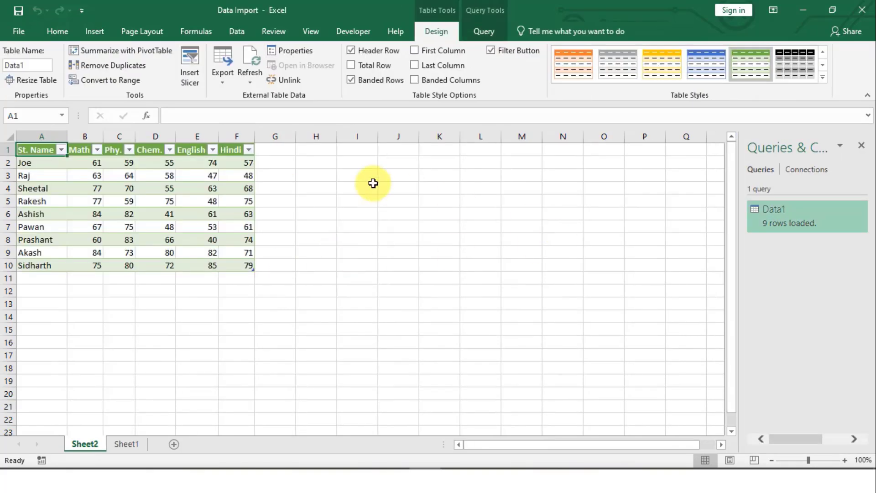
left_click(862, 145)
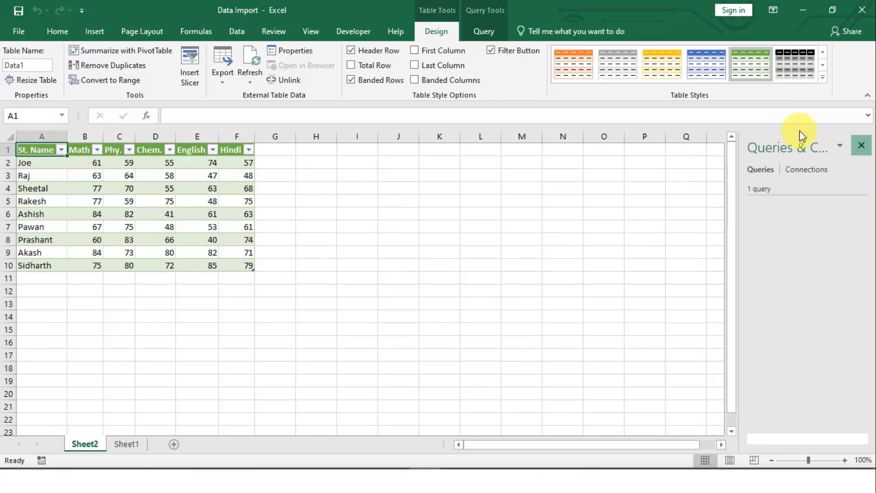
Remove the filter buttons from the header row of the imported Data1 table.
left_click(281, 171)
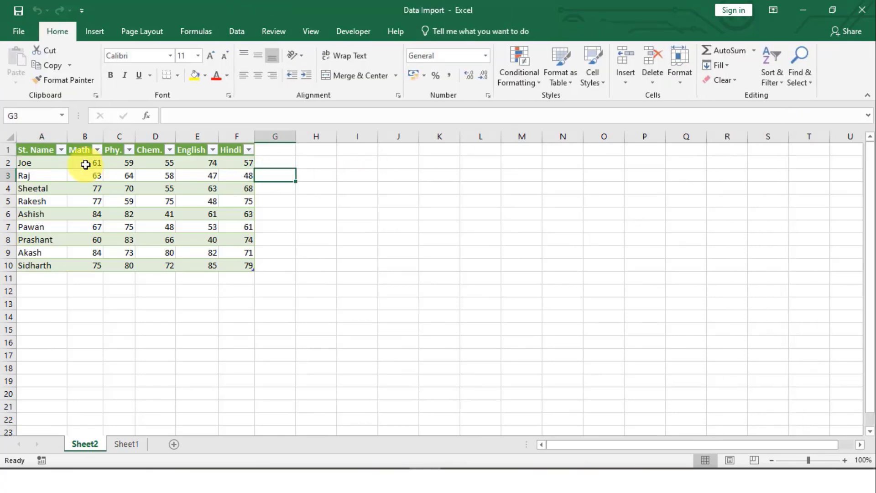
left_click(47, 150)
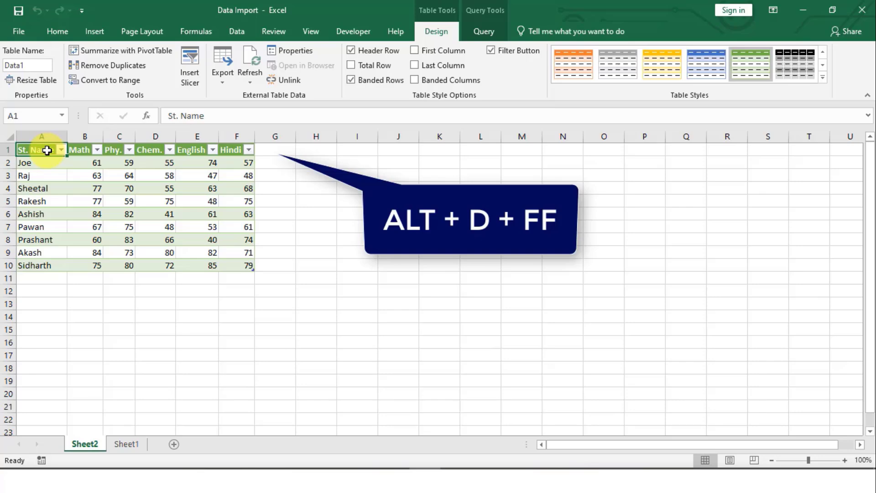
key("alt")
key("d")
key("f")
key("f")
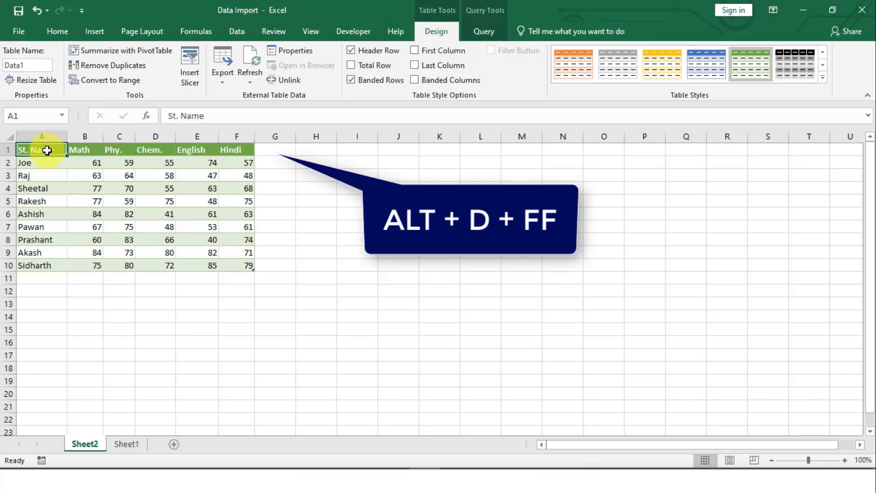
left_click(379, 316)
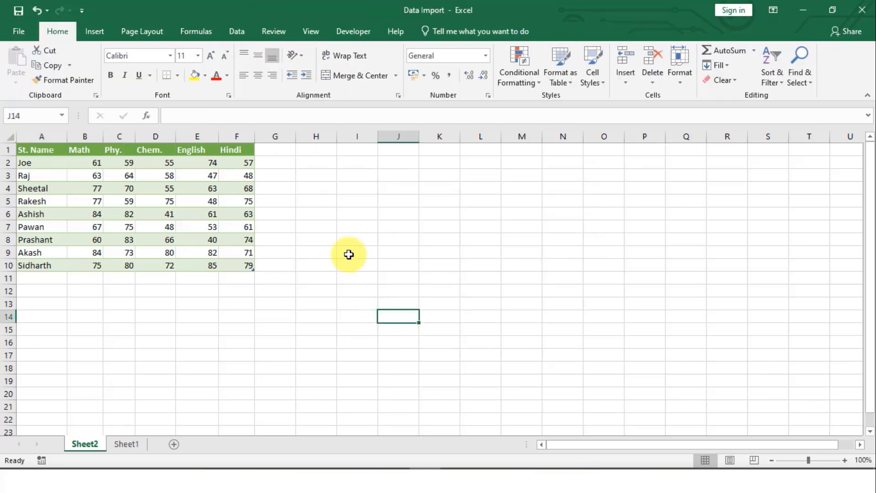
left_click(316, 229)
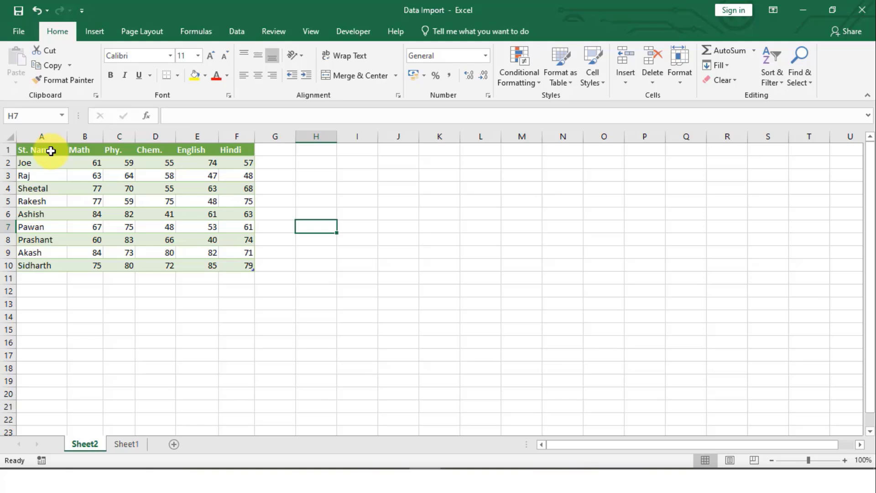
left_click_drag(51, 150, 249, 267)
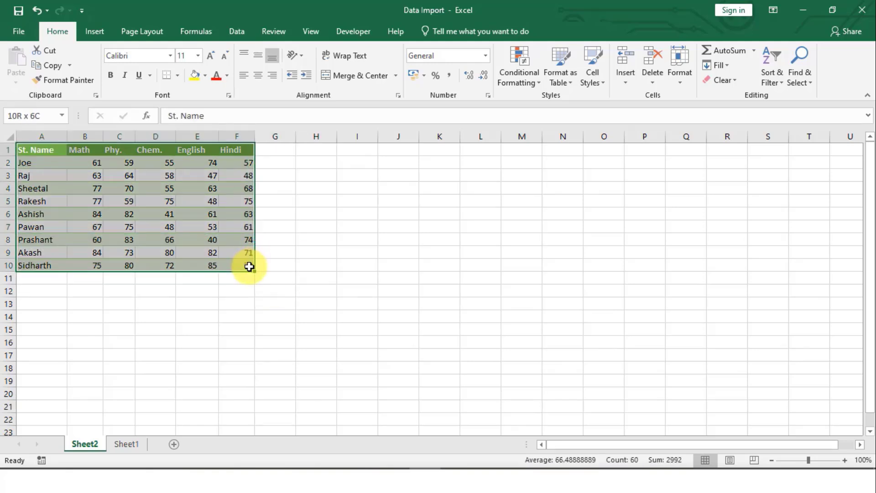
left_click(336, 286)
From Sheet1, import the comma-delimited file Data1.csv, load it into a new worksheet, and close the queries pane.
left_click(133, 445)
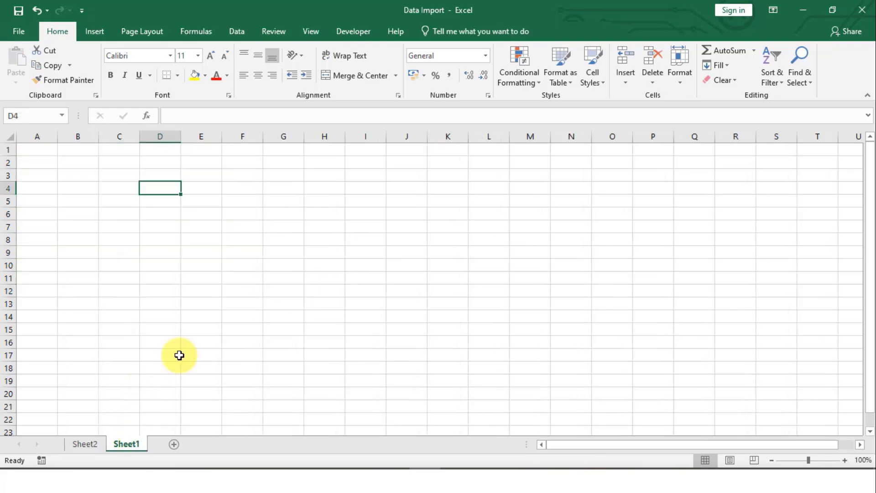
left_click(236, 34)
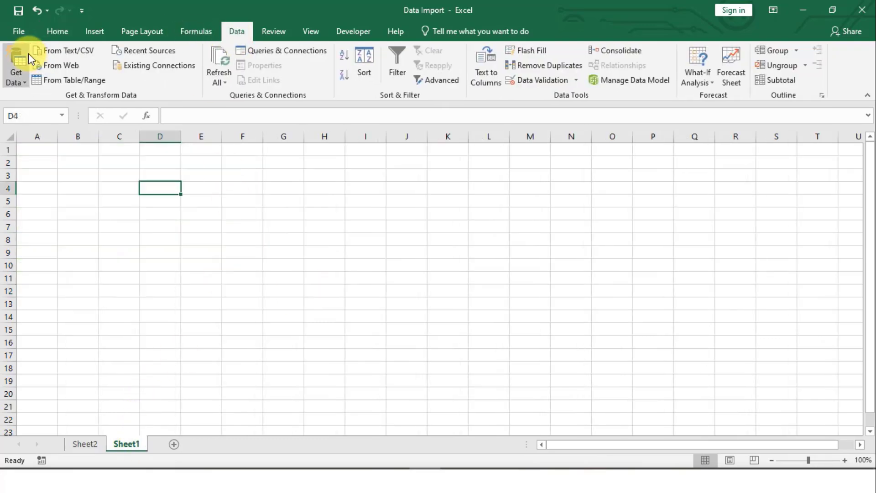
left_click(21, 87)
mouse_move(78, 108)
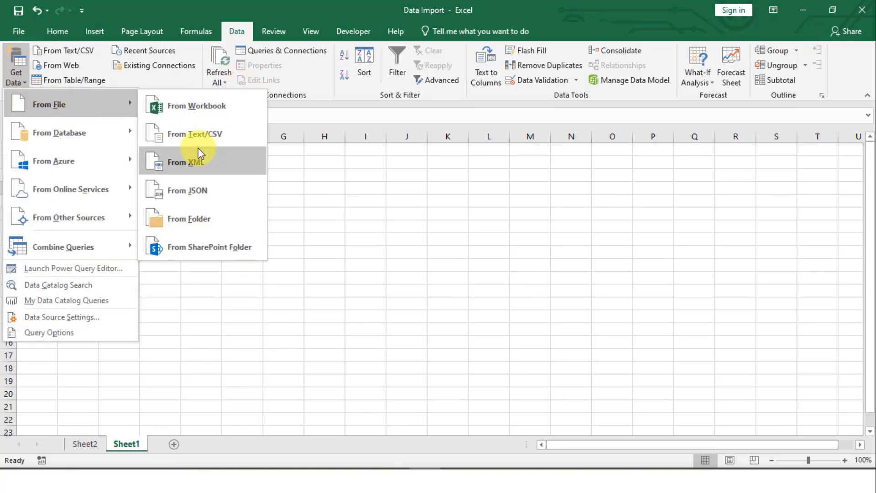
left_click(214, 140)
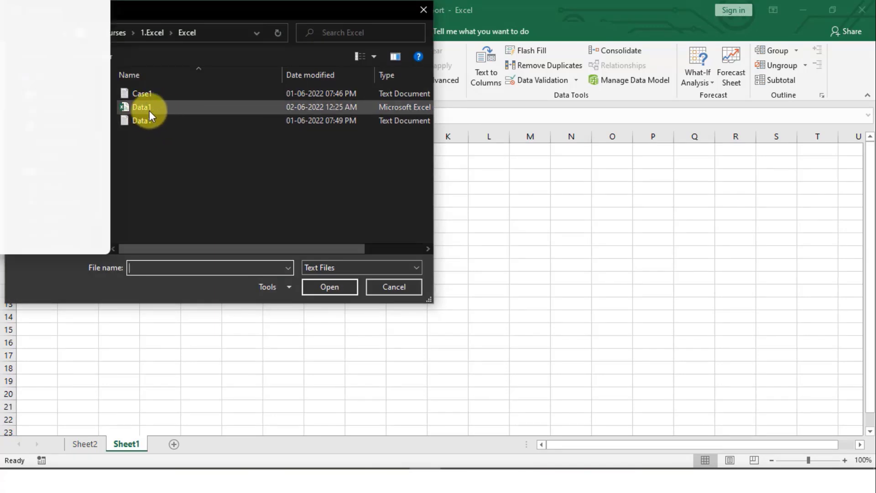
left_click(175, 110)
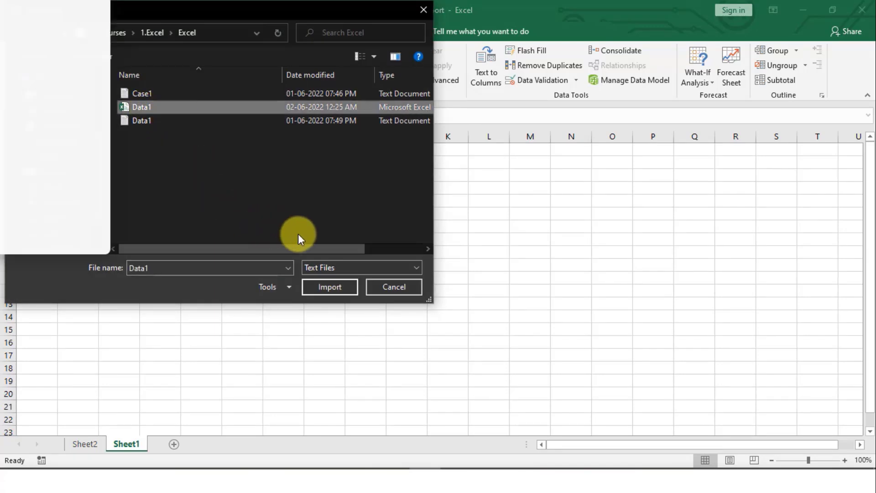
left_click(329, 286)
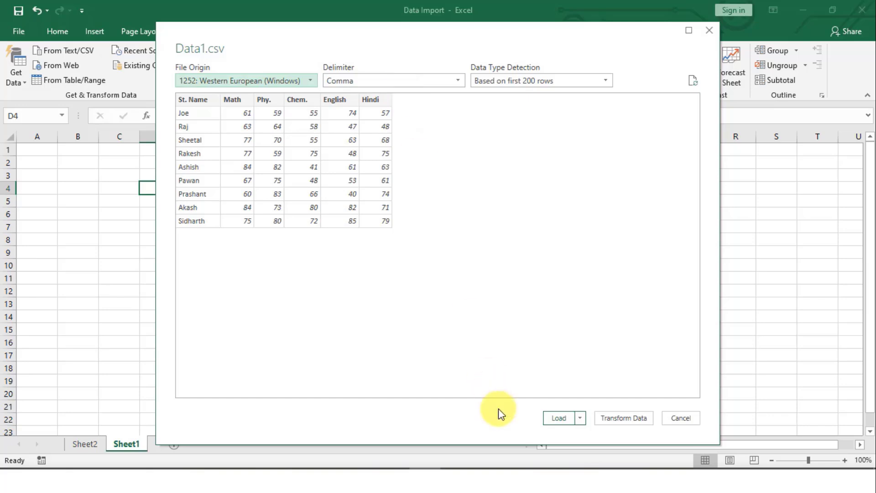
left_click(559, 420)
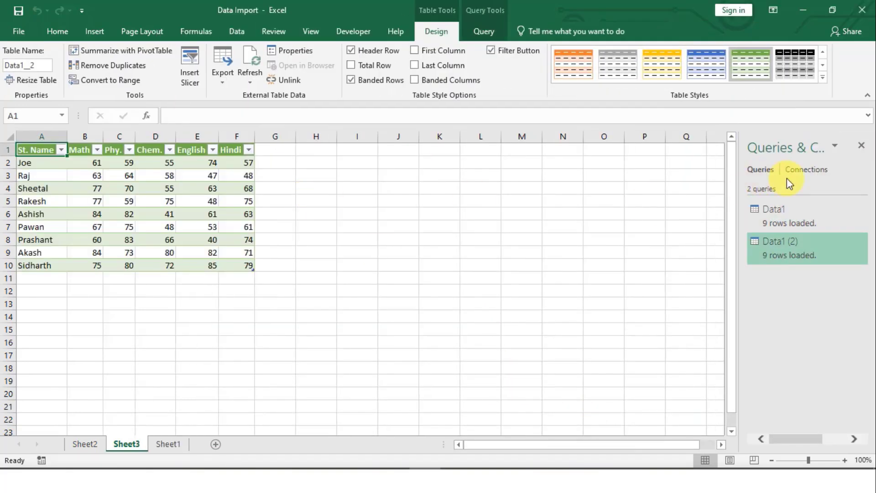
left_click(861, 147)
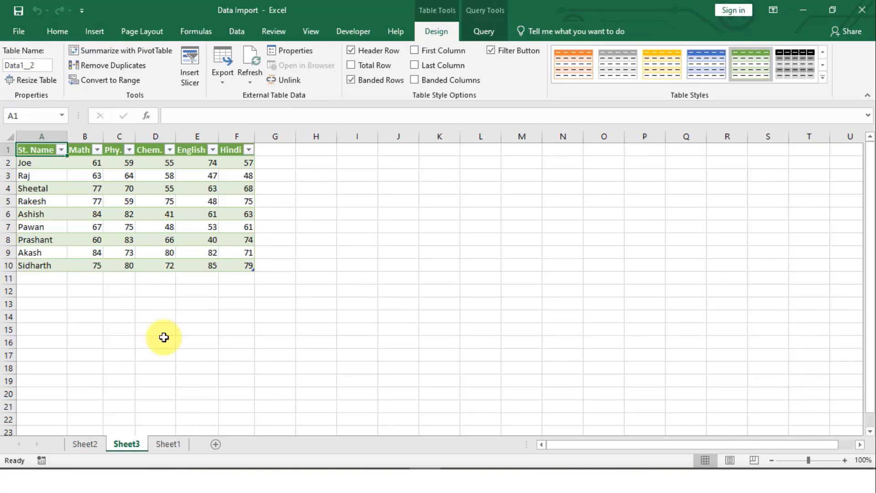
Compare the table imported from the text file on Sheet2 with the CSV table on Sheet3.
left_click(91, 446)
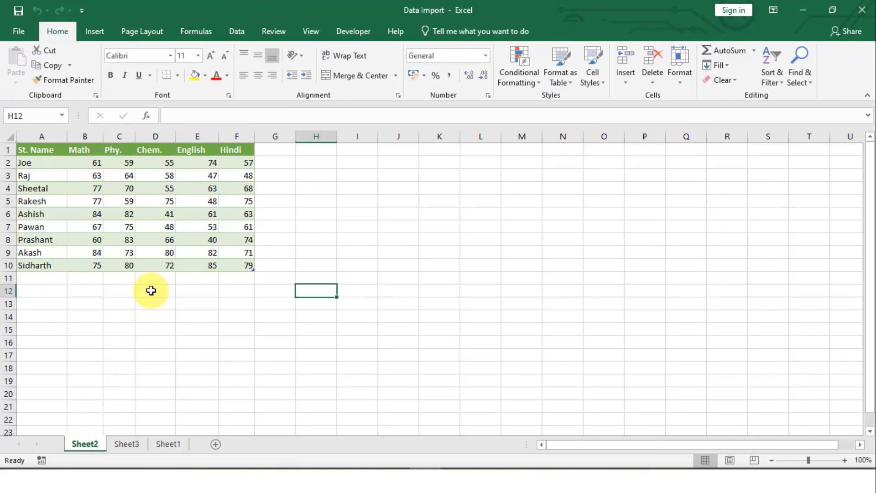
left_click(114, 244)
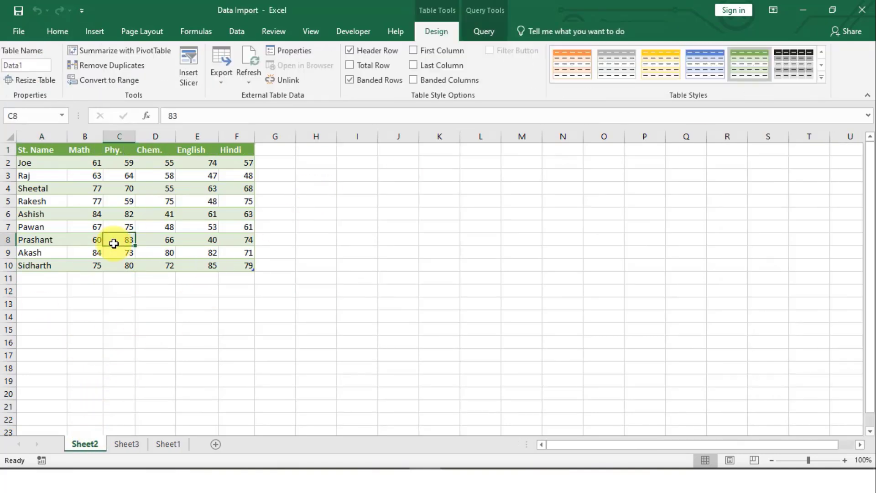
left_click(127, 444)
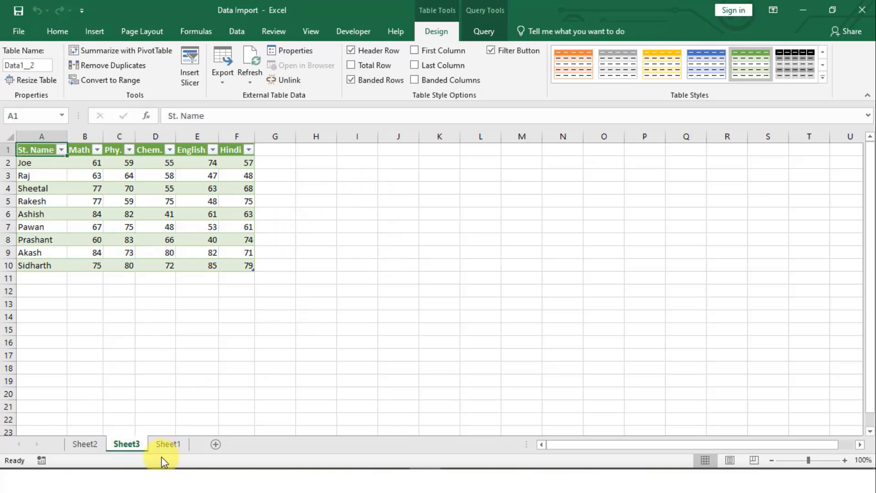
From Sheet1, start a Microsoft Access database import and choose the Data1 database file as the source.
left_click(167, 445)
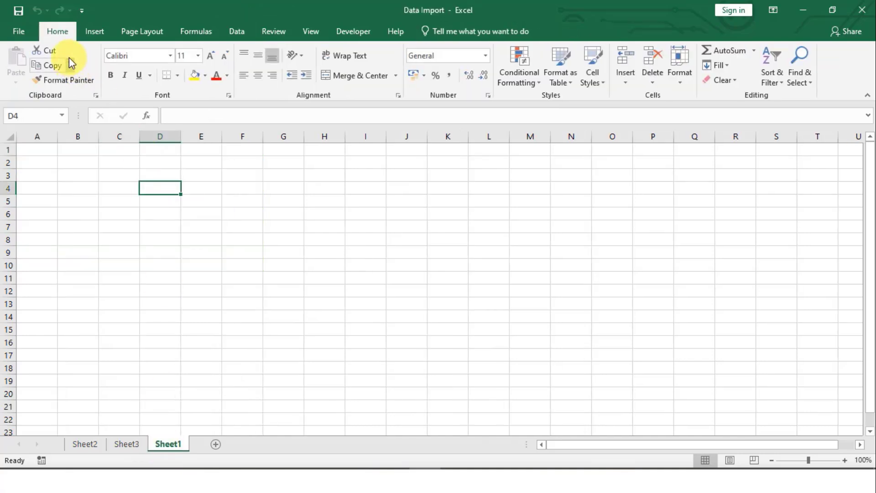
left_click(235, 31)
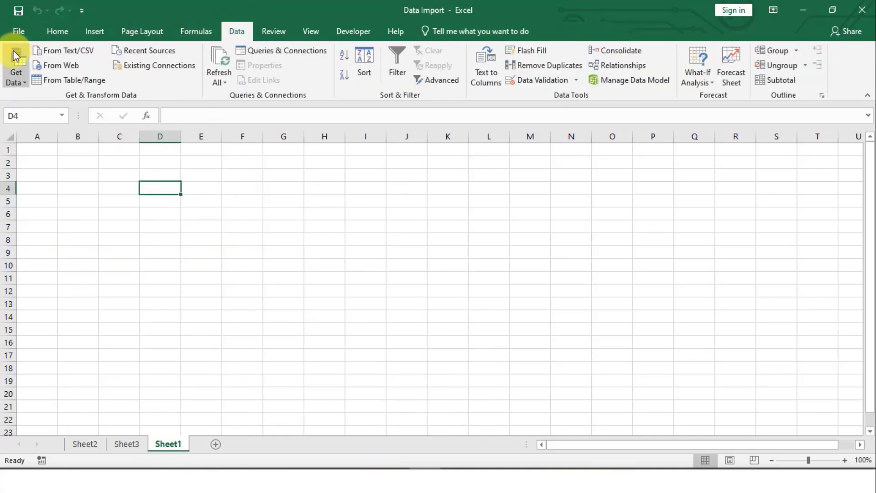
left_click(16, 81)
mouse_move(125, 104)
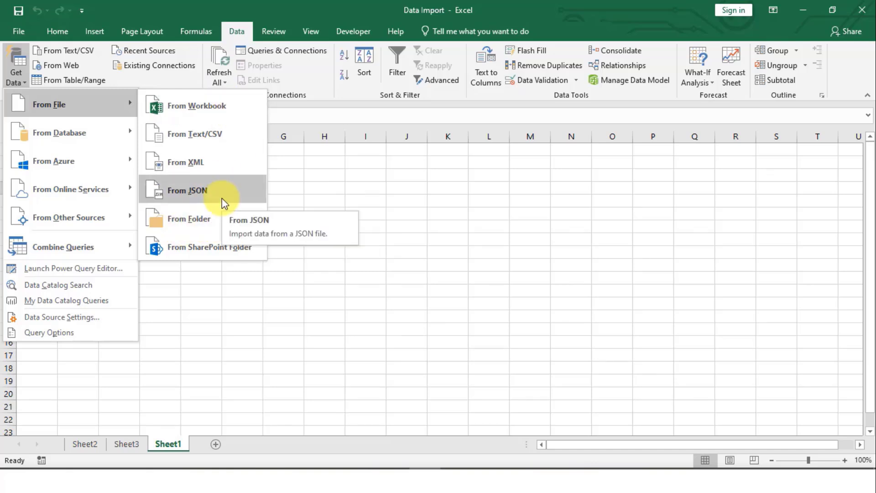
mouse_move(98, 136)
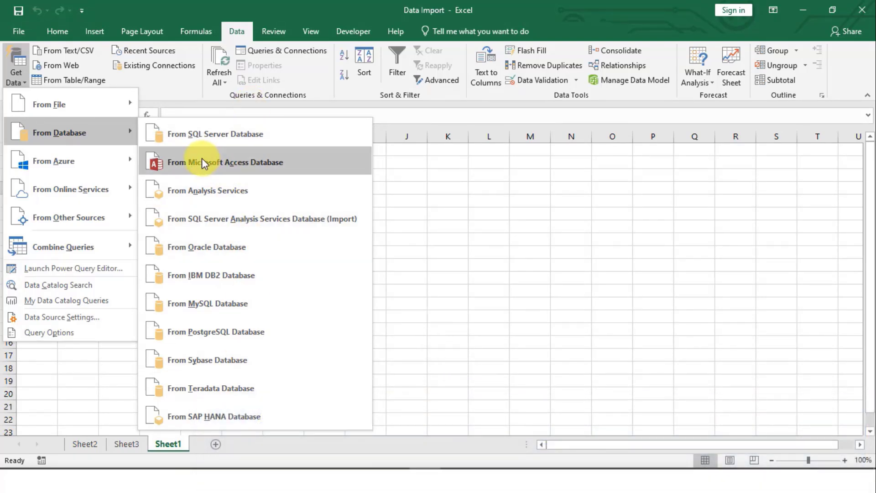
left_click(237, 160)
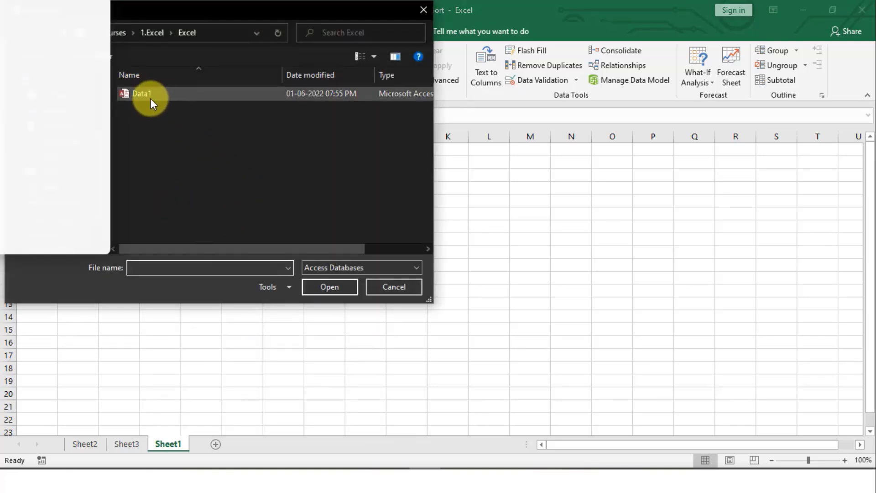
left_click(171, 94)
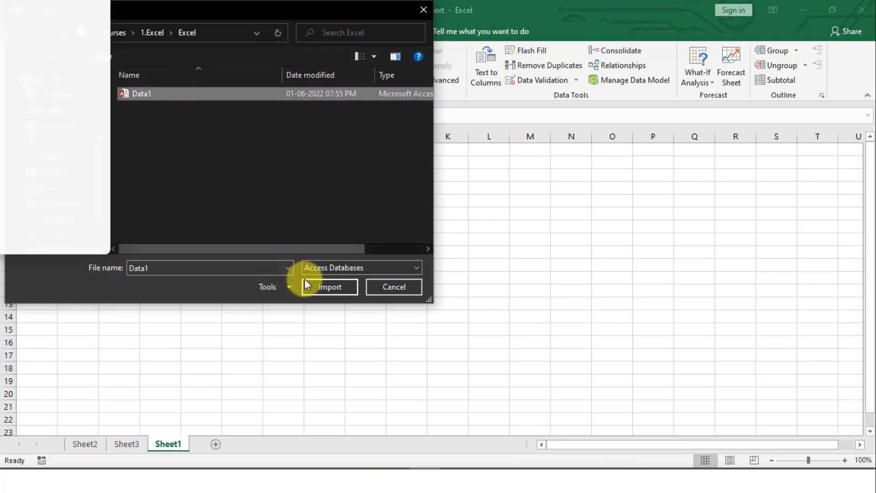
left_click(319, 290)
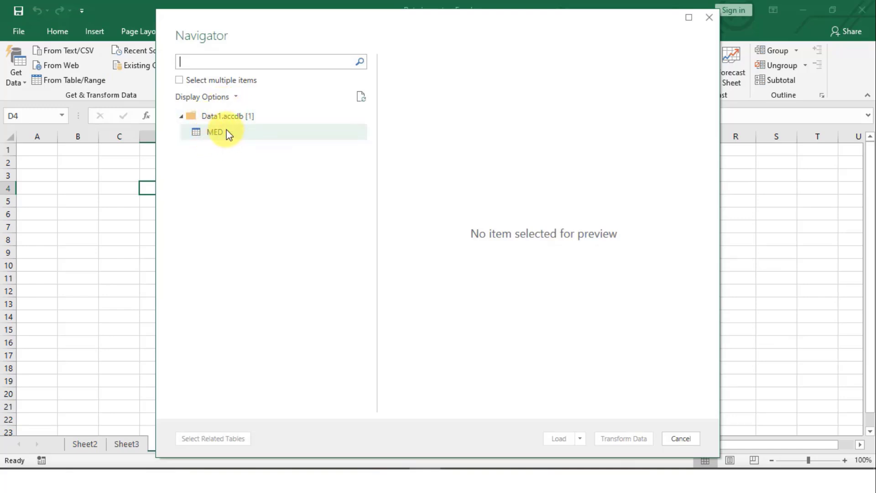
Load the MED table from Data1.accdb into a new worksheet and close the queries pane.
left_click(221, 134)
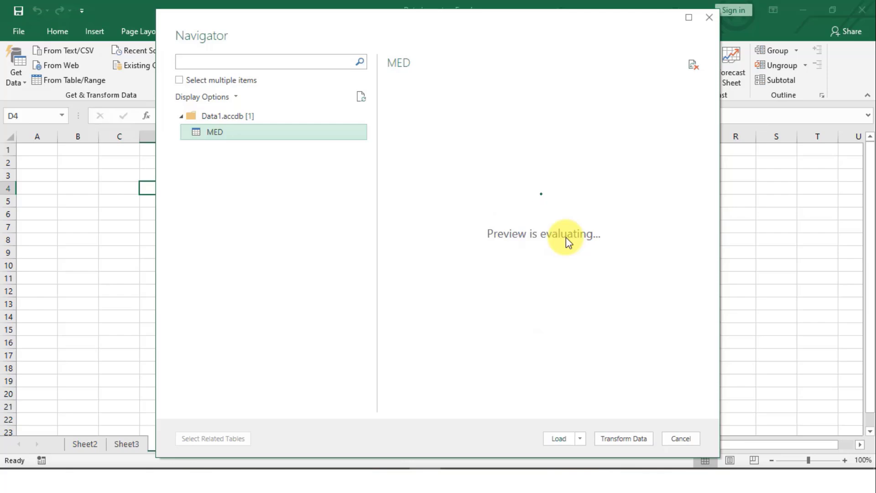
left_click(558, 443)
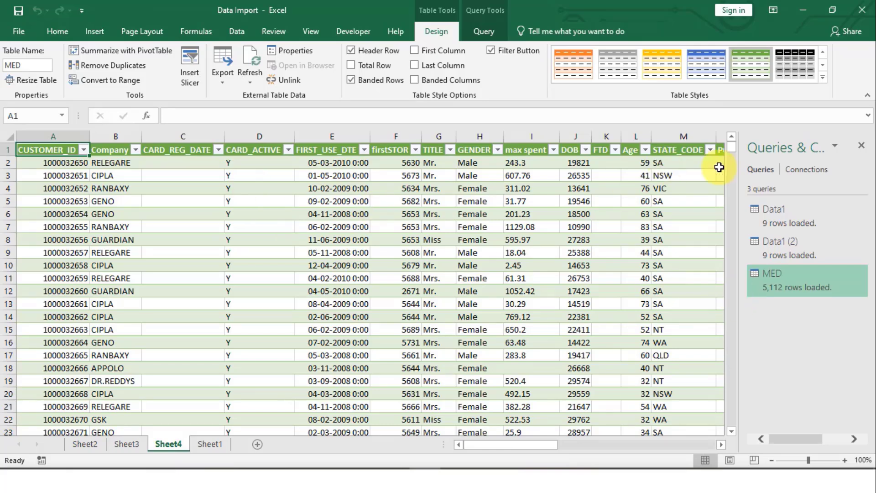
left_click(862, 145)
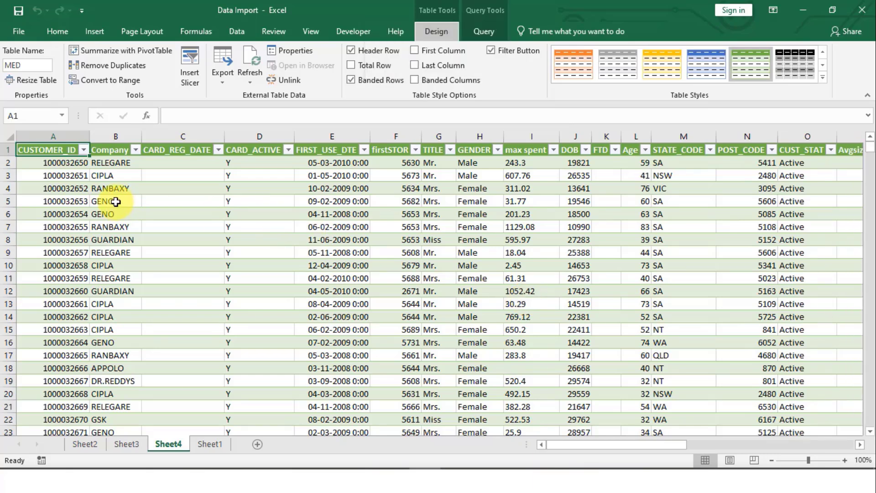
Remove the filter buttons from the header row of the imported MED table and save the workbook.
key("ctrl+shift+l")
key("ctrl+s")
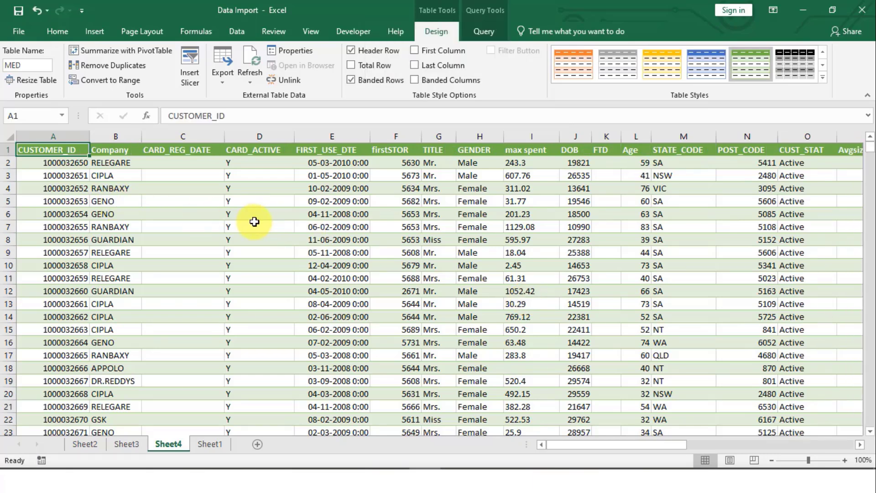
left_click(239, 29)
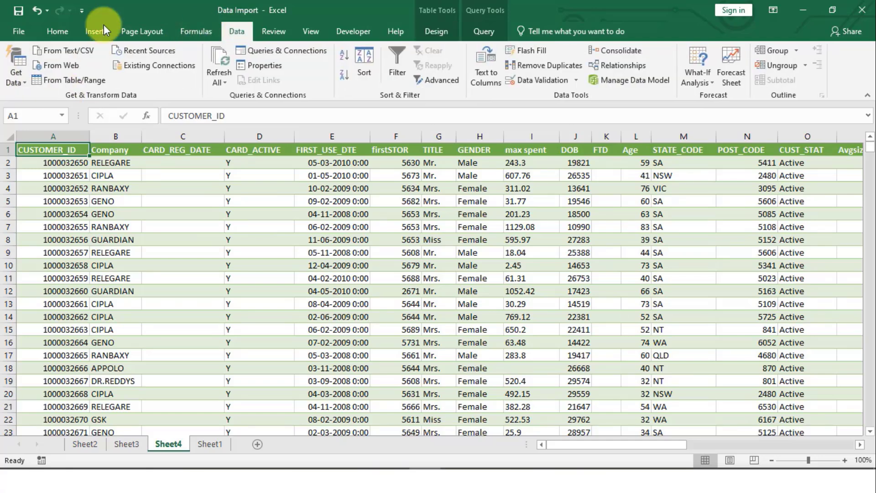